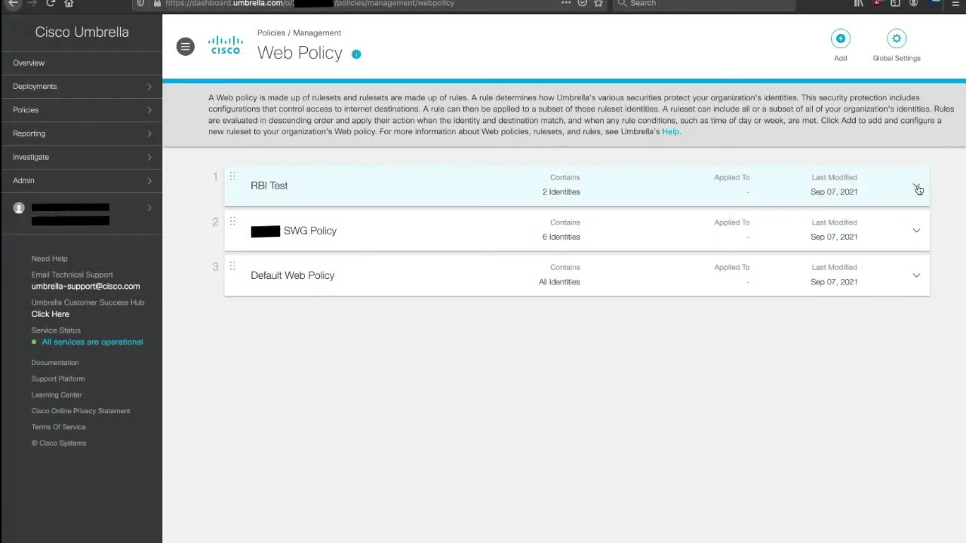
Expand the RBI Test ruleset to show its Isolation rule
{"action": "left_click", "coordinate": [916, 186]}
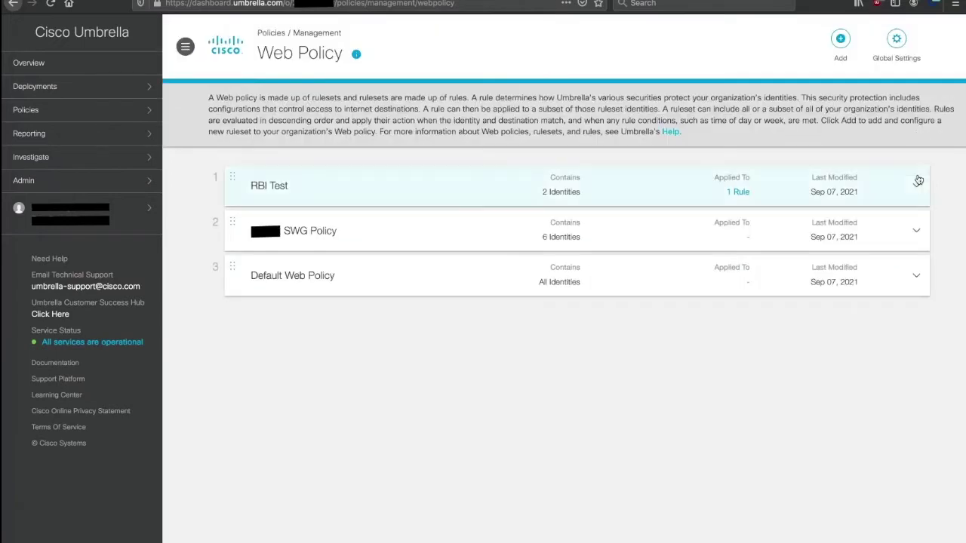
Re-expand RBI Test and start editing its Isolation rule
{"action": "left_click", "coordinate": [918, 187]}
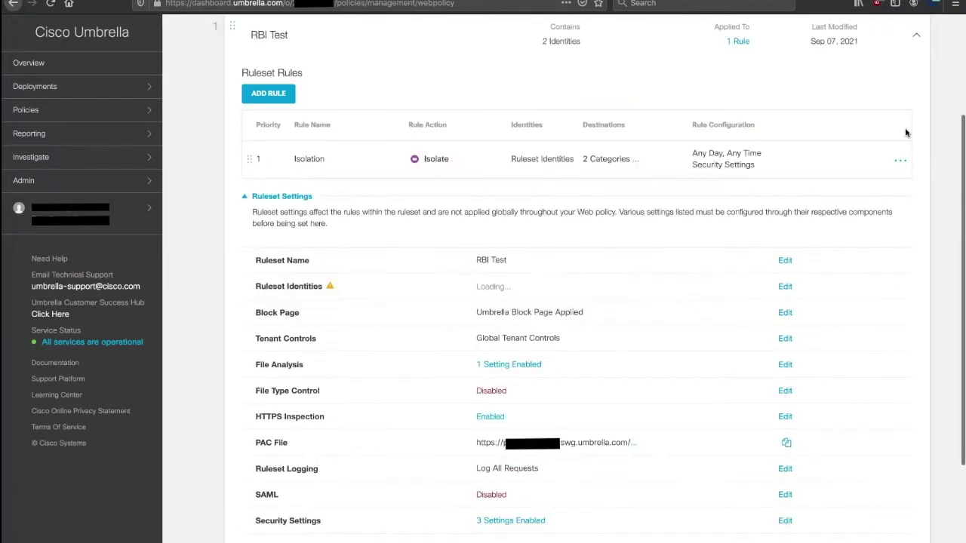
{"action": "left_click", "coordinate": [897, 169]}
{"action": "left_click", "coordinate": [861, 185]}
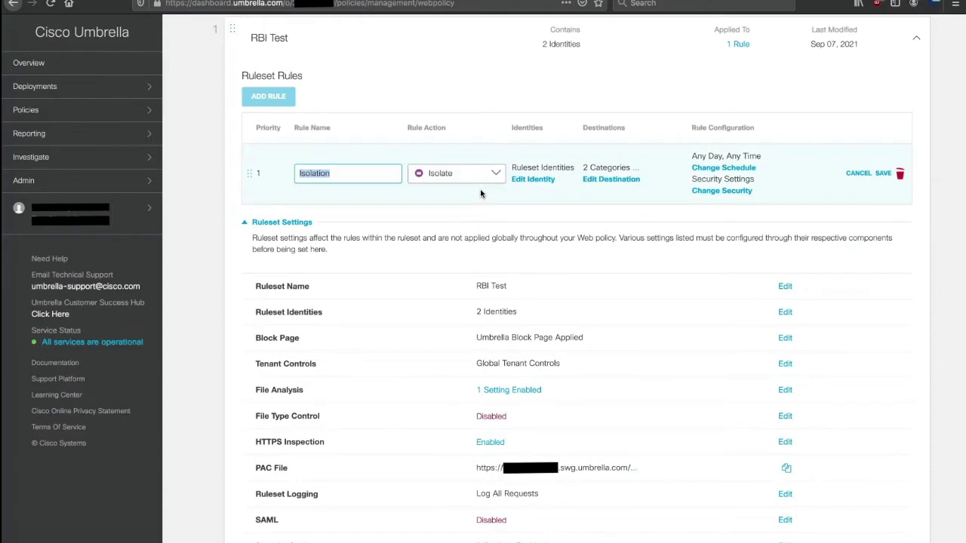
Review the rule's identities and destinations without changes, then save the Isolation rule
{"action": "left_click", "coordinate": [542, 181]}
{"action": "left_click", "coordinate": [543, 181]}
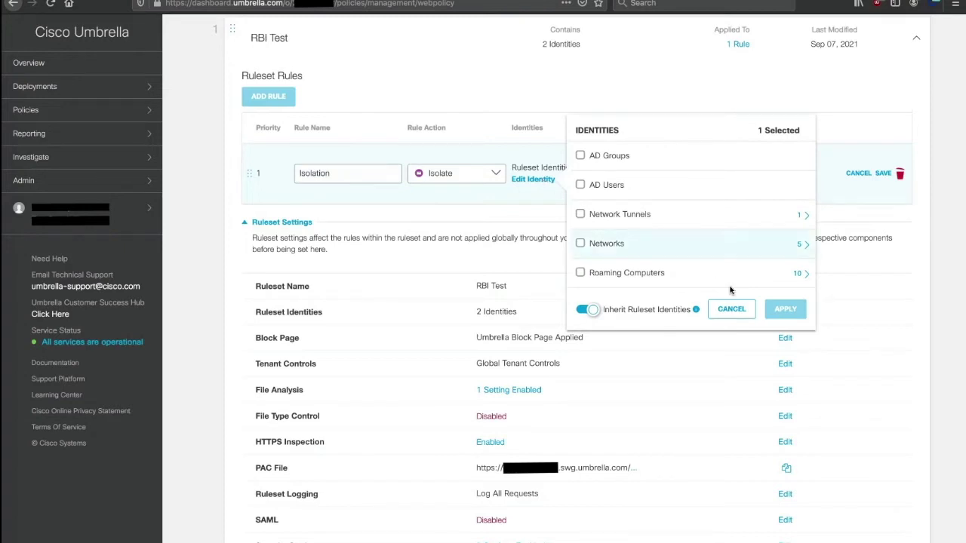
{"action": "left_click", "coordinate": [733, 311]}
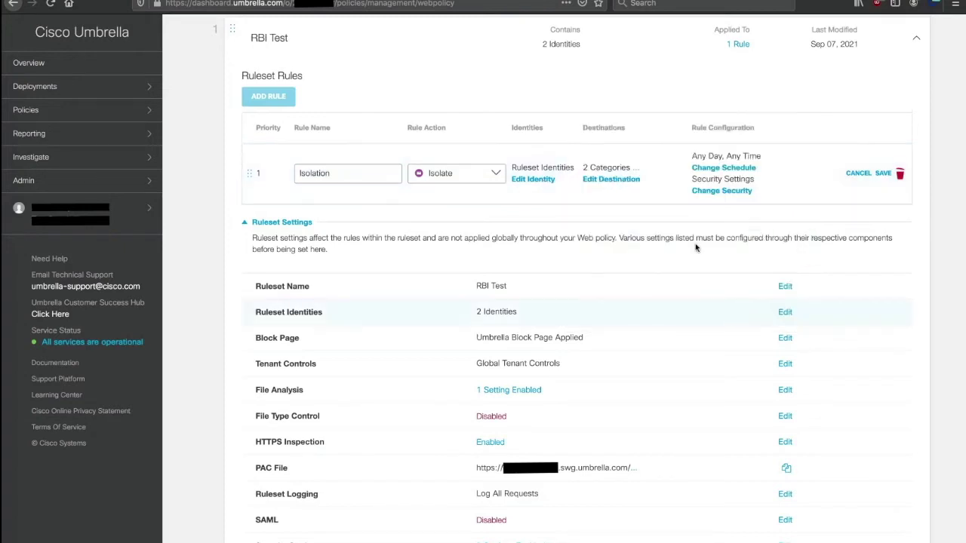
{"action": "left_click", "coordinate": [632, 181]}
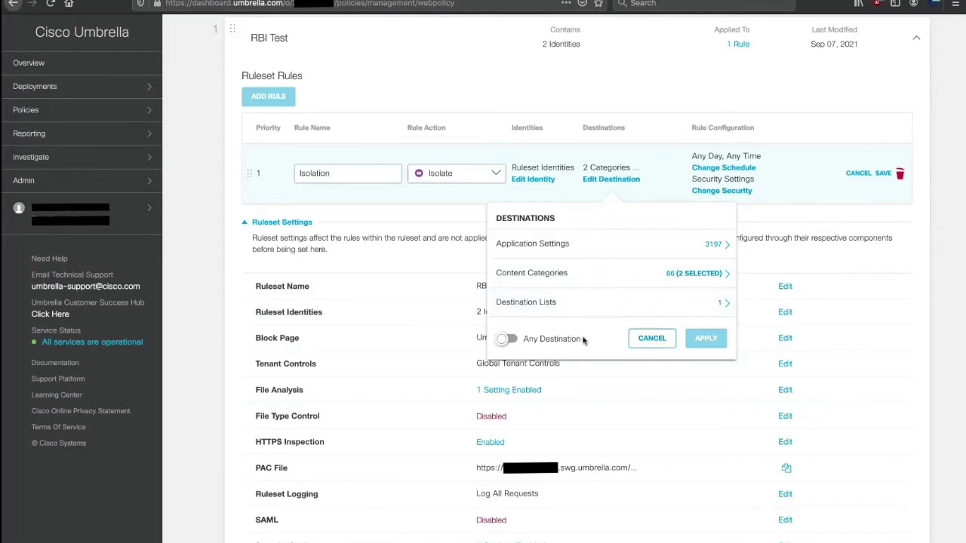
{"action": "left_click", "coordinate": [652, 338]}
{"action": "left_click", "coordinate": [883, 173]}
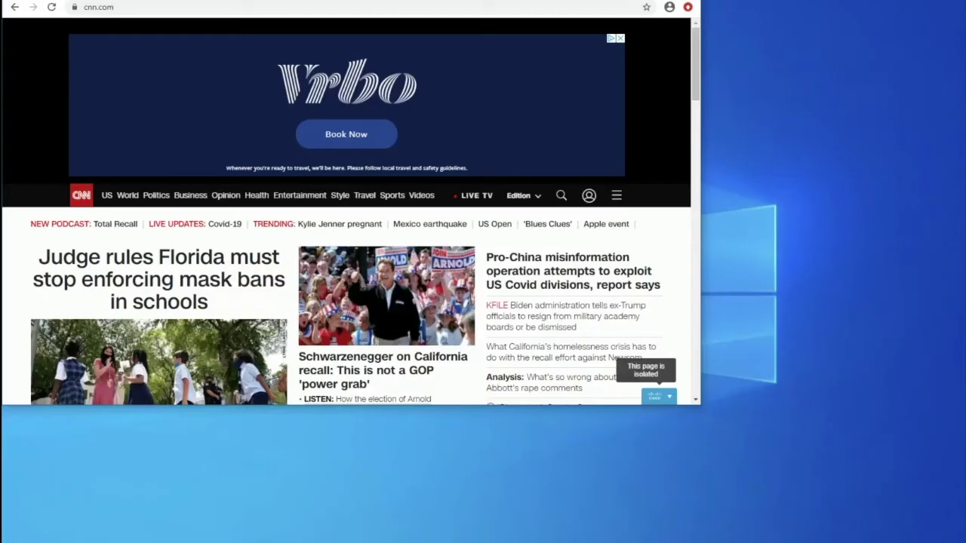
Load match.com isolated in a new Chrome tab, then open another blank tab
{"action": "key", "text": "ctrl+t"}
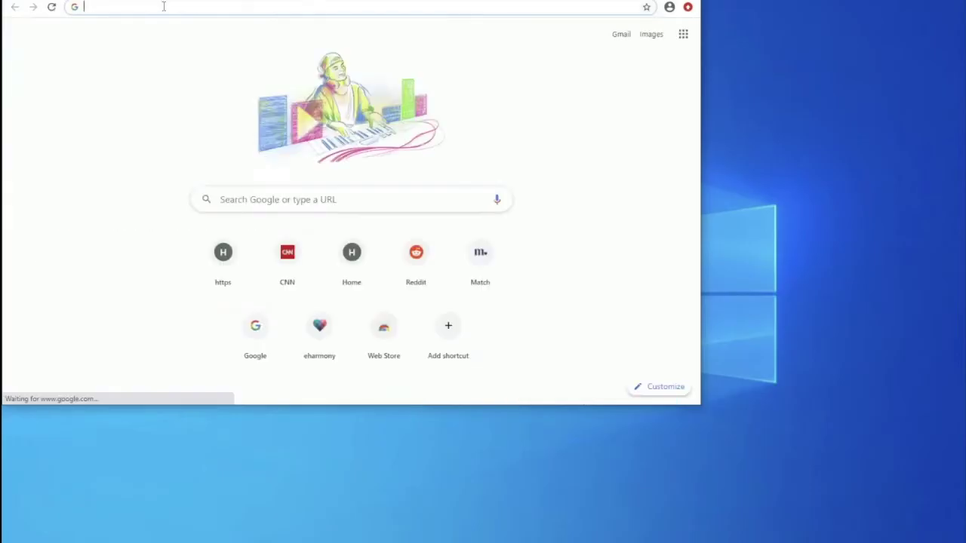
{"action": "type", "text": "m"}
{"action": "key", "text": "Return"}
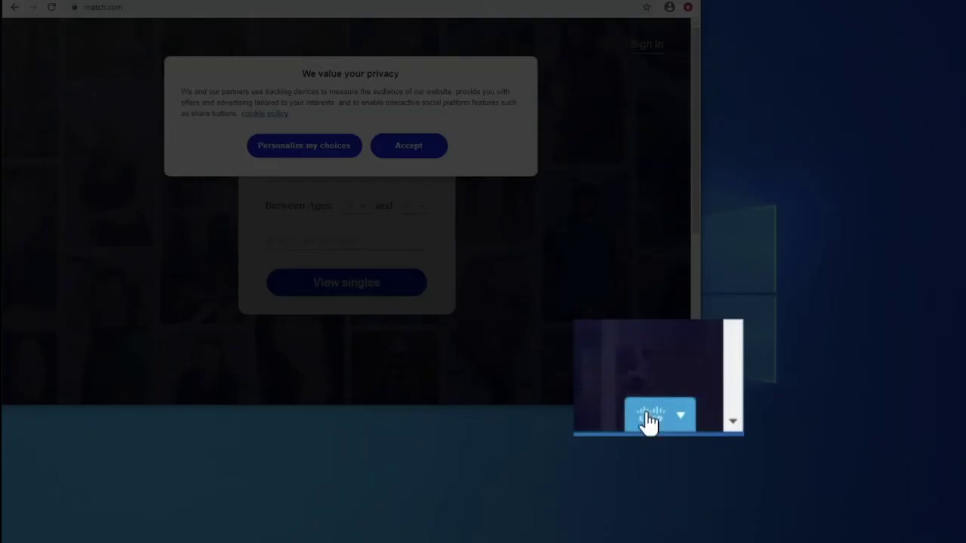
{"action": "mouse_move", "coordinate": [654, 397]}
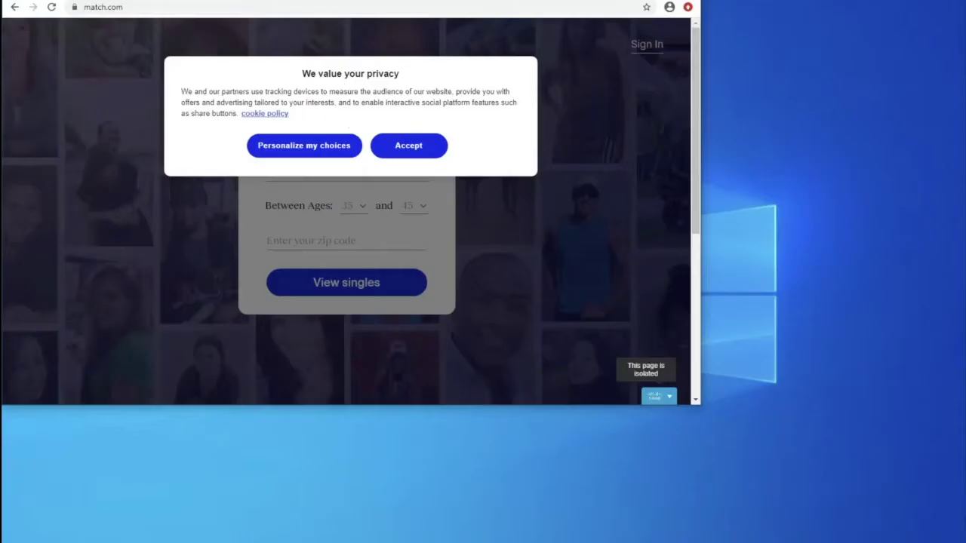
{"action": "left_click", "coordinate": [306, 1]}
Open the C GAMES site from the address bar's autocomplete
{"action": "left_click_drag", "start_coordinate": [474, 1], "coordinate": [476, 18]}
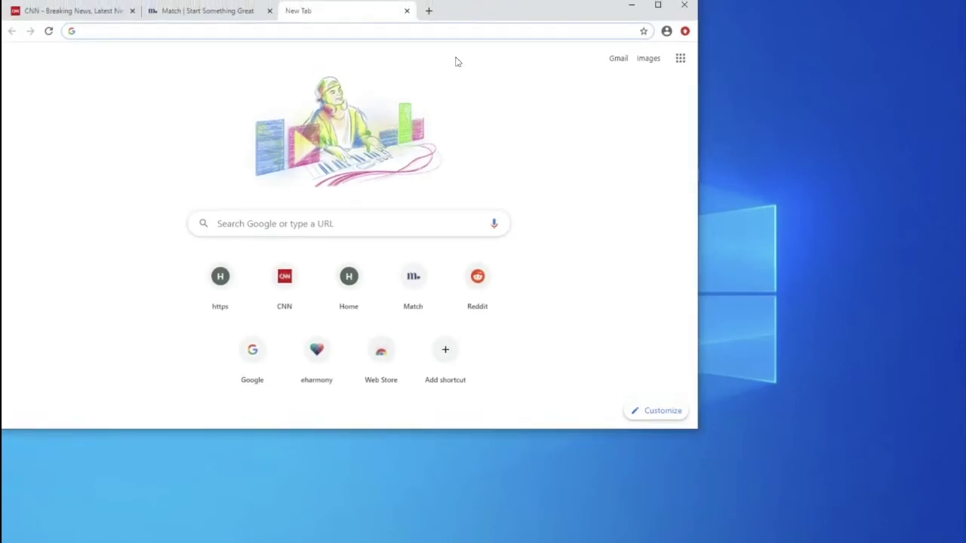
{"action": "type", "text": "h"}
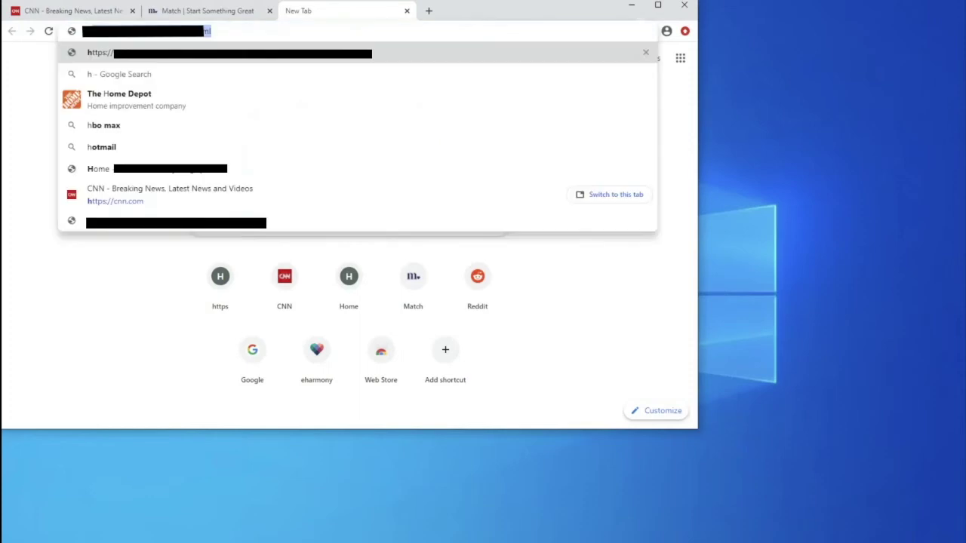
{"action": "key", "text": "Return"}
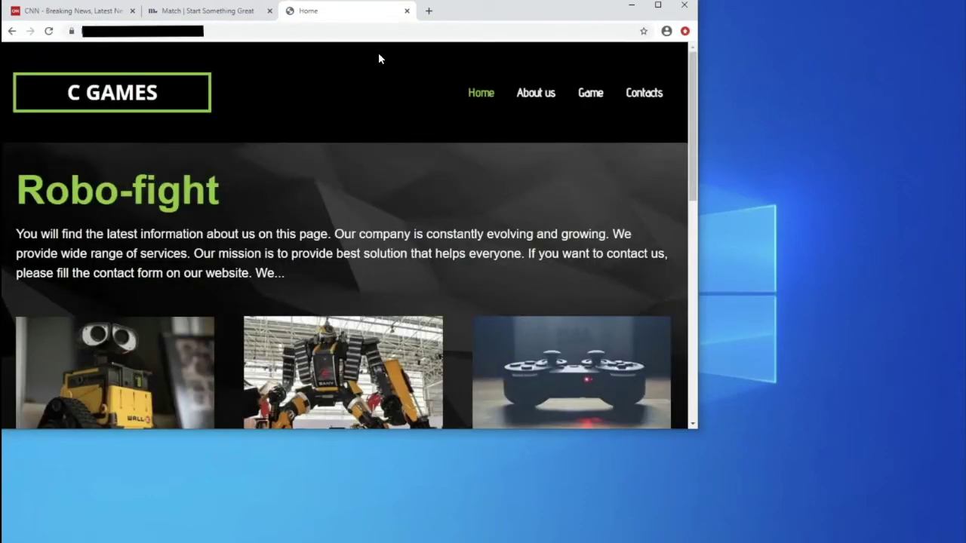
Load the site's /test.html exploit page, which crashes, and close the launched Calculator
{"action": "left_click", "coordinate": [375, 31]}
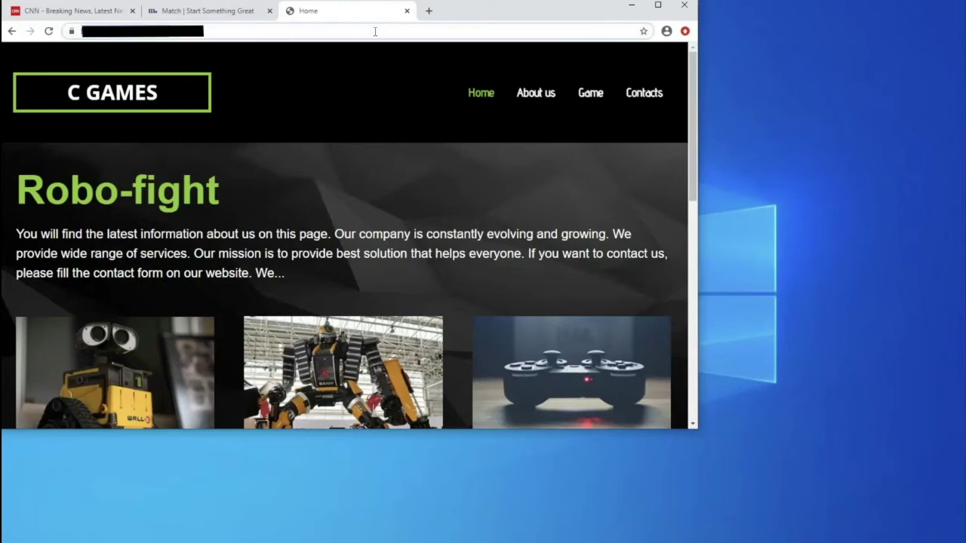
{"action": "left_click", "coordinate": [375, 31]}
{"action": "type", "text": "/test"}
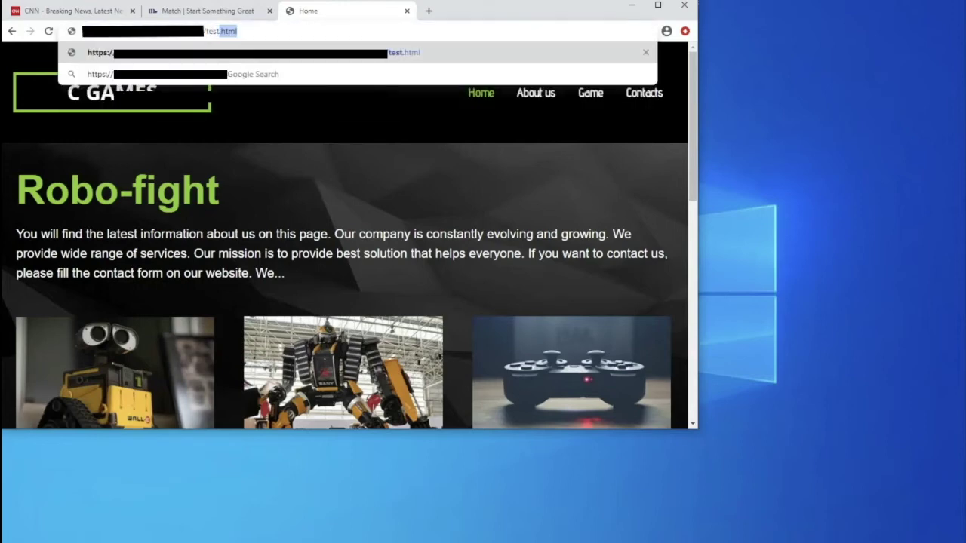
{"action": "type", "text": ".html"}
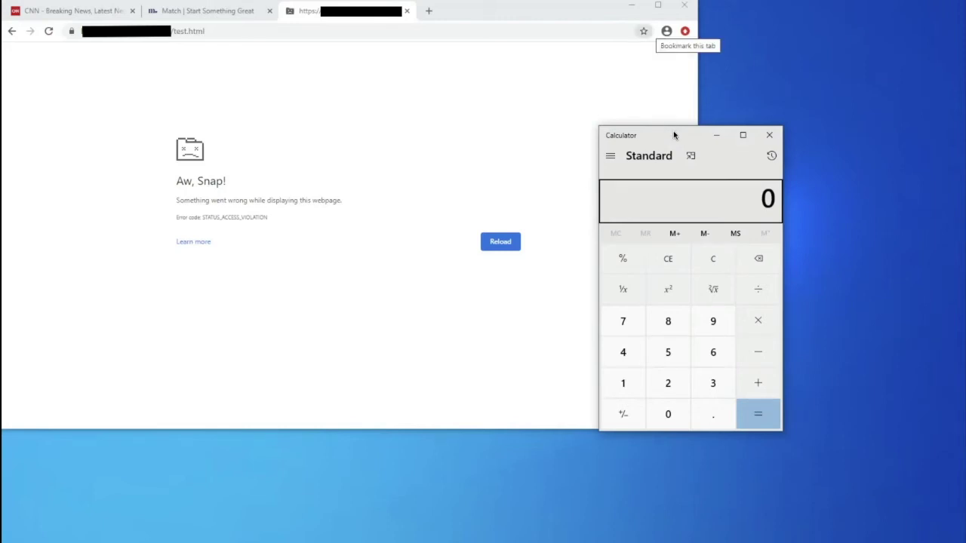
{"action": "left_click", "coordinate": [770, 135]}
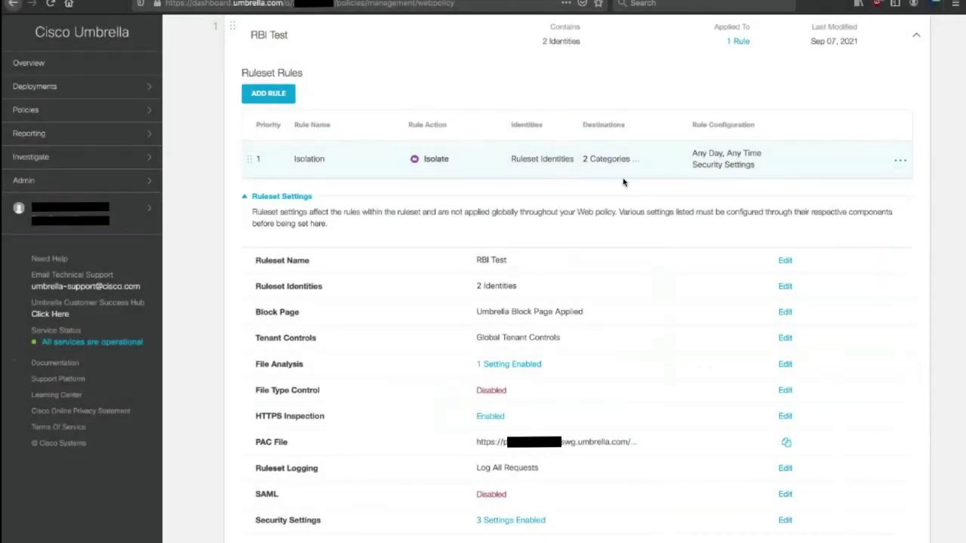
Open the Isolation rule's destination settings for editing
{"action": "left_click", "coordinate": [902, 159]}
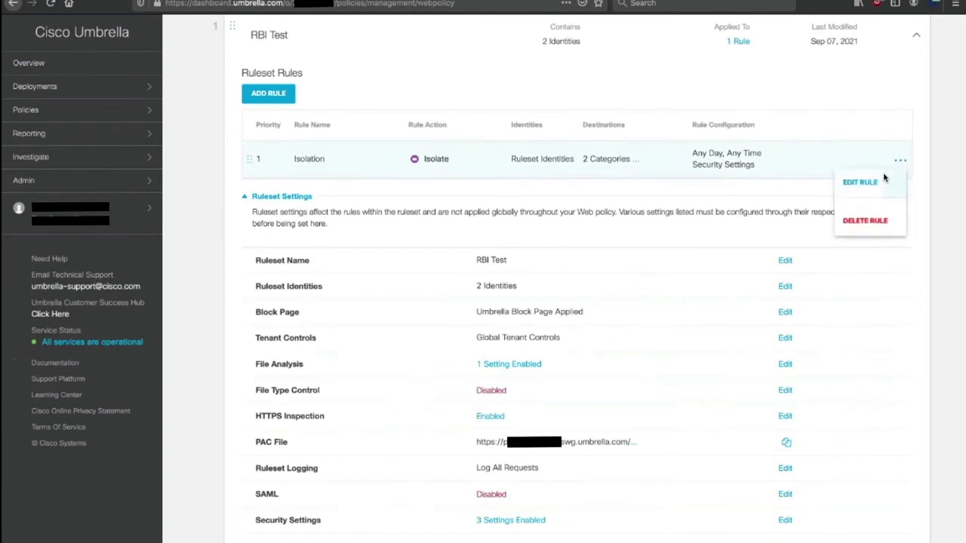
{"action": "left_click", "coordinate": [859, 183]}
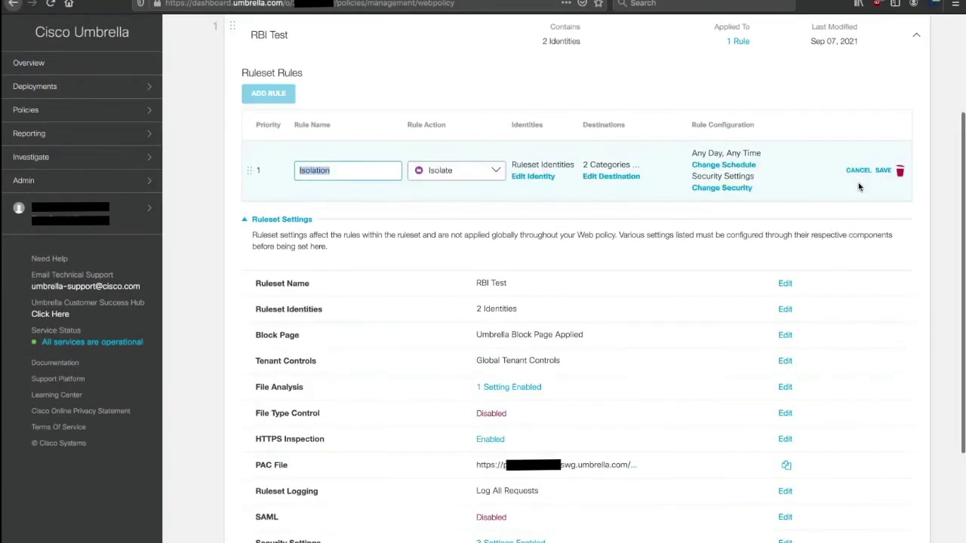
{"action": "left_click", "coordinate": [625, 179]}
Add Uncategorized to the rule's content categories, apply, and save the rule
{"action": "left_click", "coordinate": [683, 270]}
{"action": "scroll", "coordinate": [649, 332], "scroll_direction": "down", "scroll_amount": 10}
{"action": "scroll", "coordinate": [649, 332], "scroll_direction": "down", "scroll_amount": 12}
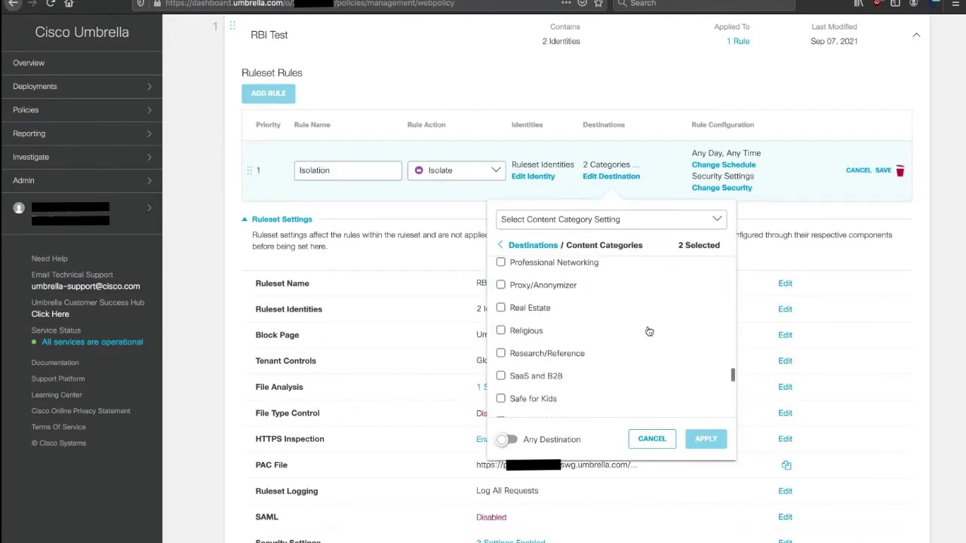
{"action": "scroll", "coordinate": [647, 330], "scroll_direction": "down", "scroll_amount": 2}
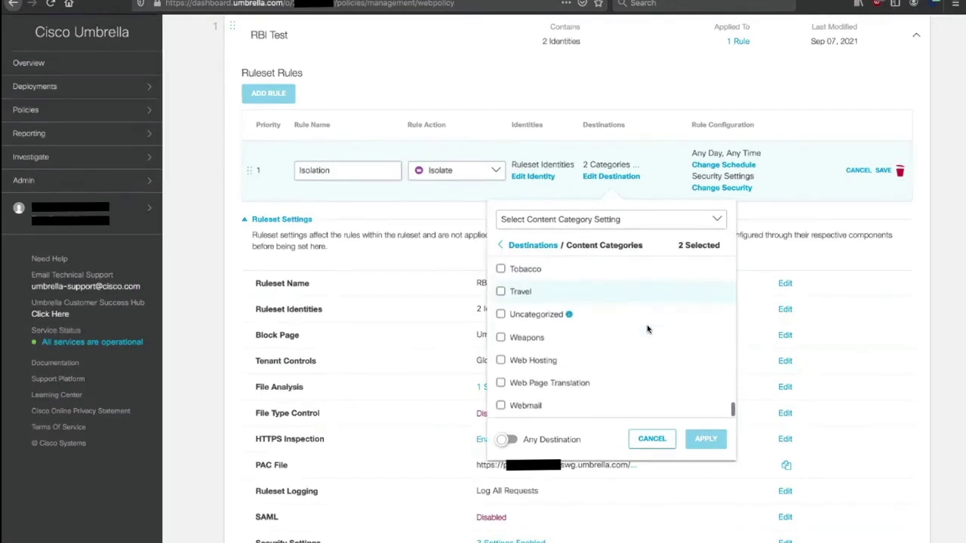
{"action": "left_click", "coordinate": [538, 313]}
{"action": "scroll", "coordinate": [692, 388], "scroll_direction": "down", "scroll_amount": 2}
{"action": "left_click", "coordinate": [706, 400]}
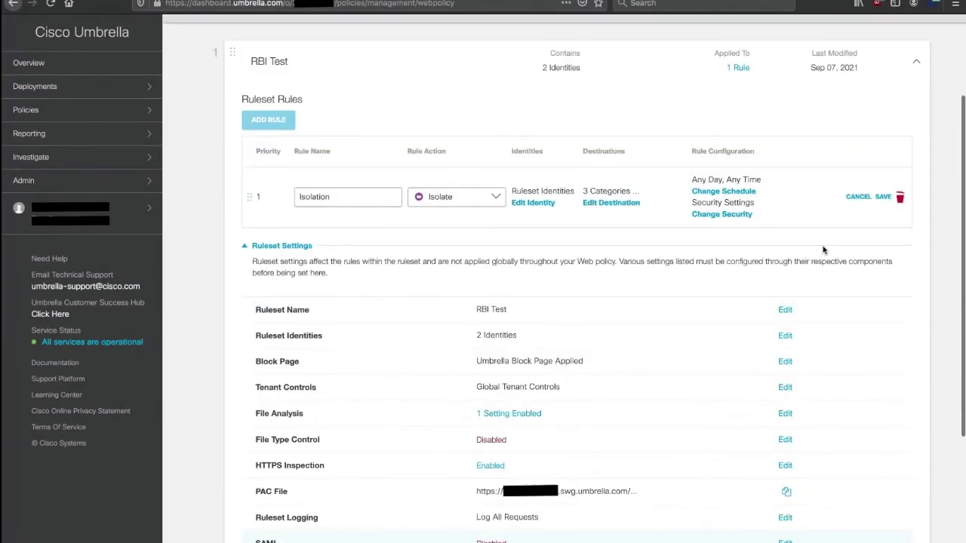
{"action": "left_click", "coordinate": [883, 197]}
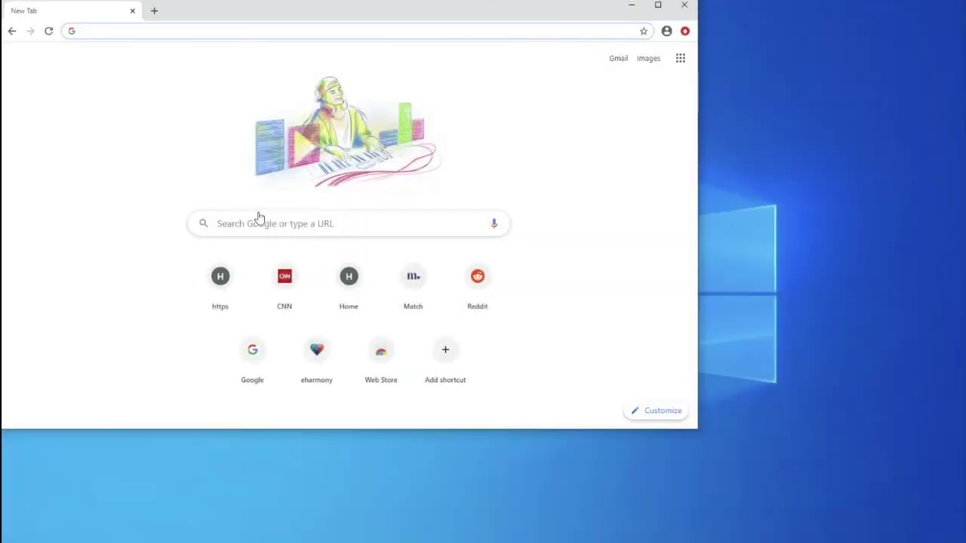
Open CNN, then load the C GAMES site isolated in a new tab
{"action": "left_click", "coordinate": [286, 282]}
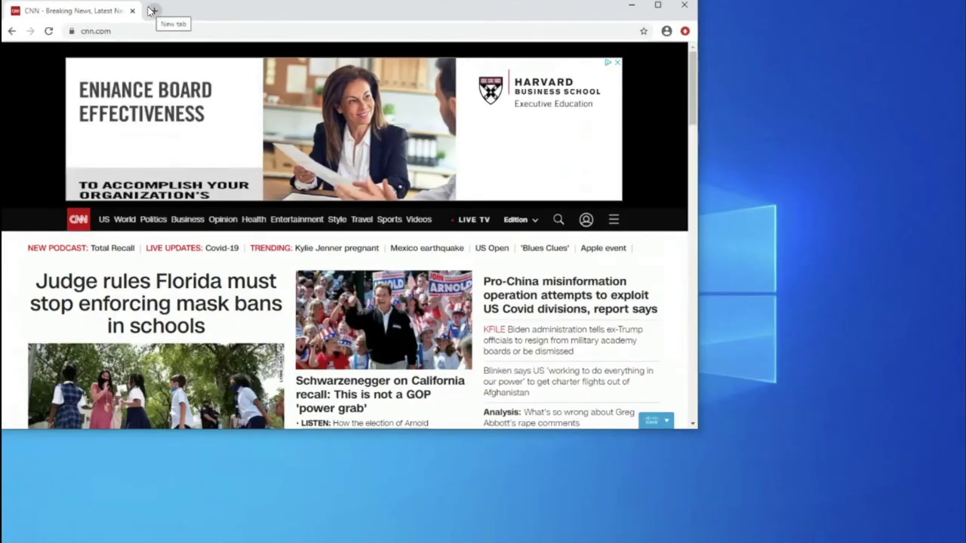
{"action": "left_click", "coordinate": [154, 11]}
{"action": "type", "text": "/test."}
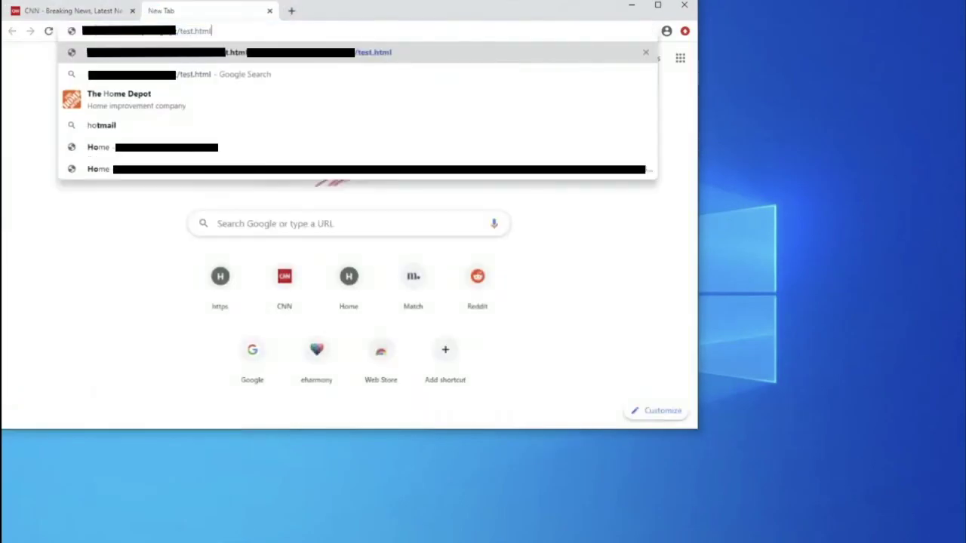
{"action": "type", "text": "html"}
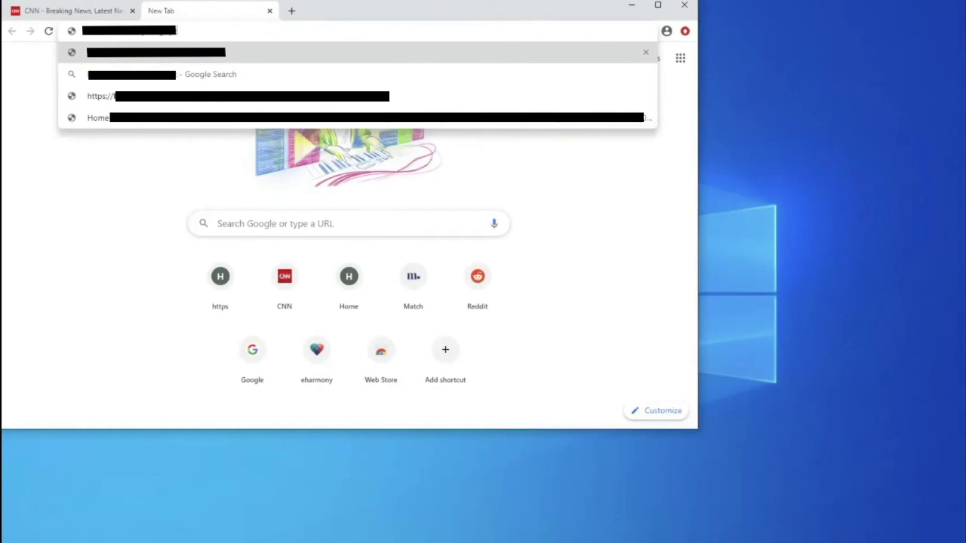
{"action": "key", "text": "Return"}
{"action": "mouse_move", "coordinate": [662, 425]}
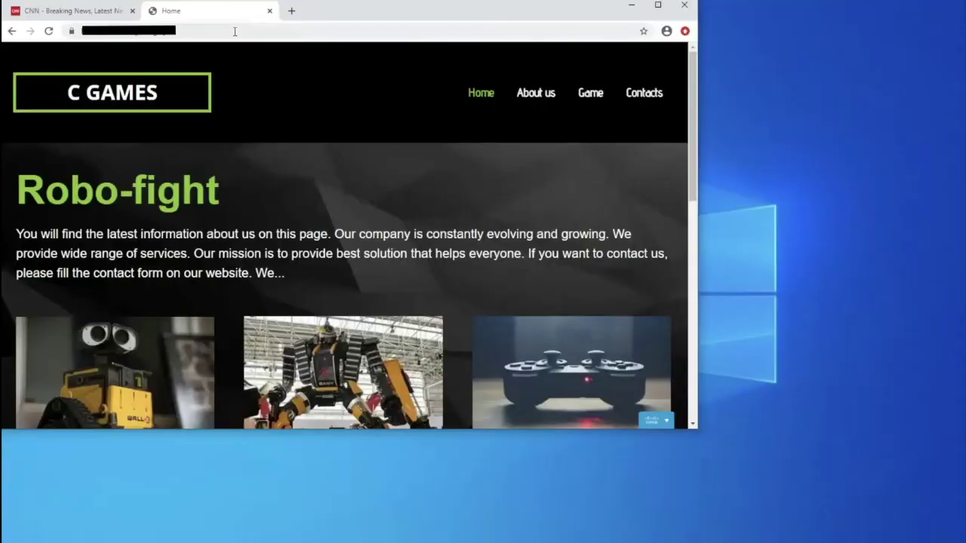
Edit the C GAMES address so it ends in /test.html
{"action": "left_click", "coordinate": [236, 31]}
{"action": "key", "text": "BackSpace"}
{"action": "key", "text": "BackSpace"}
{"action": "key", "text": "BackSpace"}
{"action": "key", "text": "BackSpace"}
{"action": "key", "text": "BackSpace"}
{"action": "key", "text": "BackSpace"}
{"action": "key", "text": "BackSpace"}
{"action": "key", "text": "BackSpace"}
{"action": "key", "text": "BackSpace"}
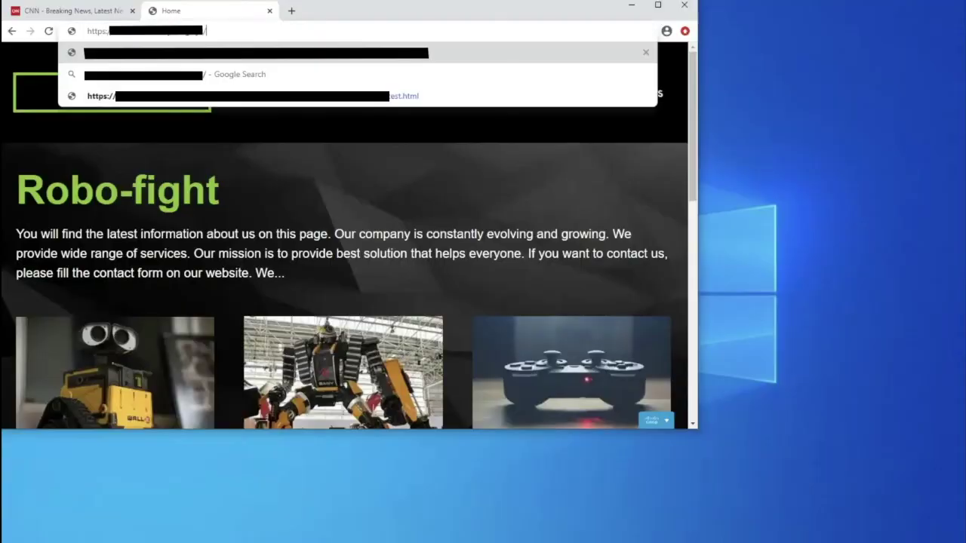
{"action": "type", "text": "st.html"}
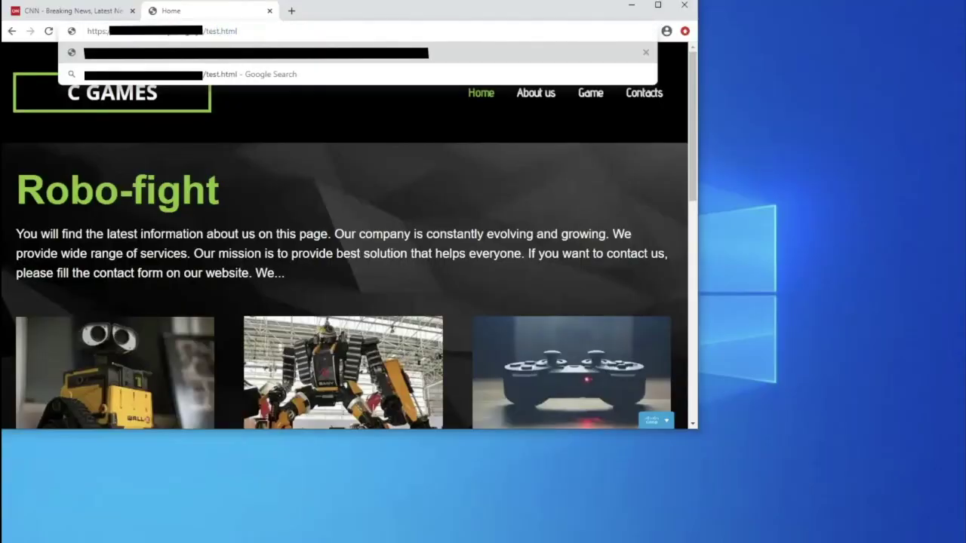